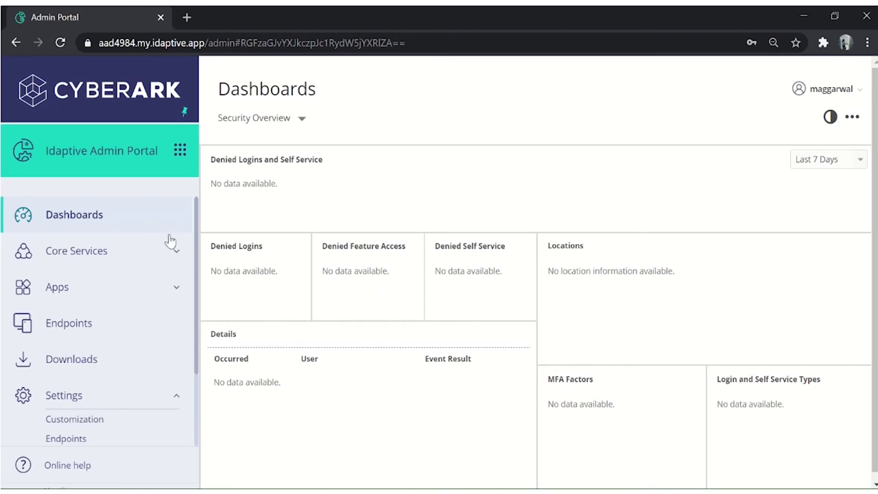
On the connector's RADIUS settings, enable incoming RADIUS on port 1812 and external RADIUS servers, then save.
{"action": "scroll", "coordinate": [188, 364], "scroll_direction": "down", "scroll_amount": 3}
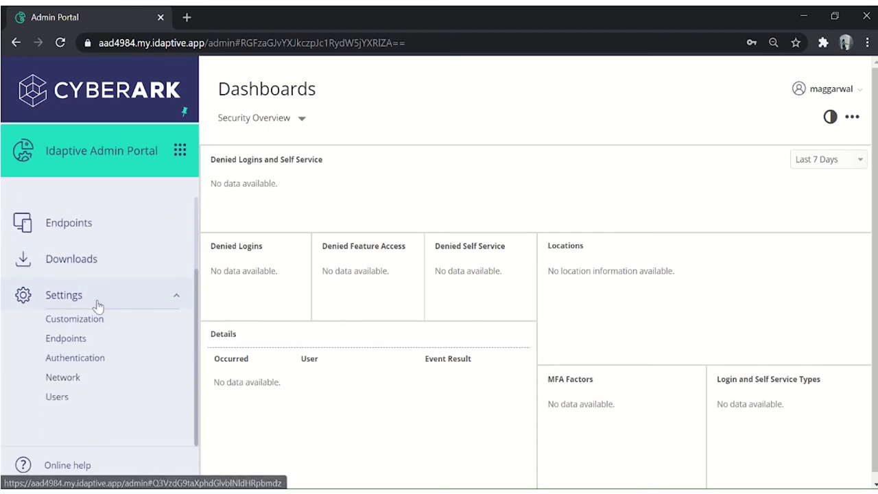
{"action": "left_click", "coordinate": [88, 378]}
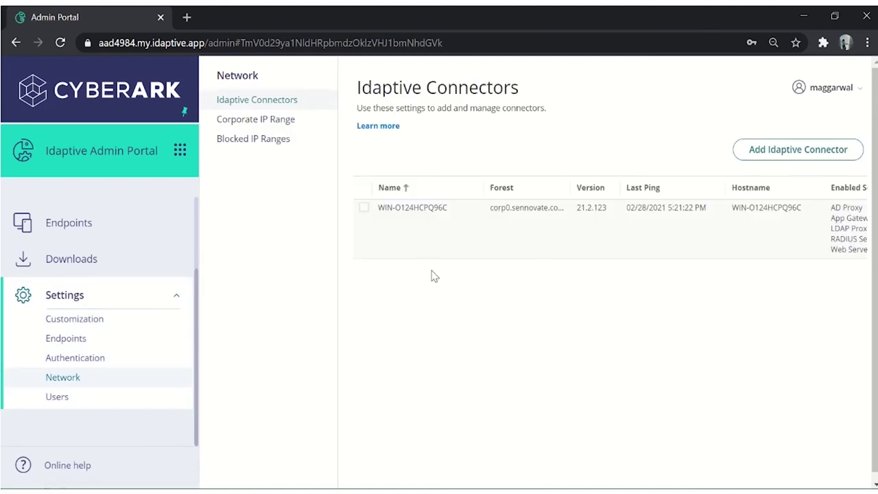
{"action": "left_click", "coordinate": [439, 235]}
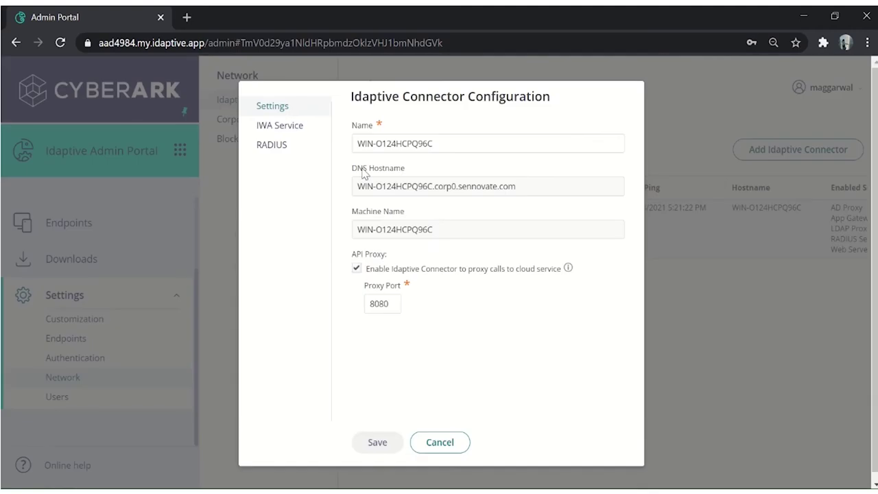
{"action": "left_click", "coordinate": [269, 149]}
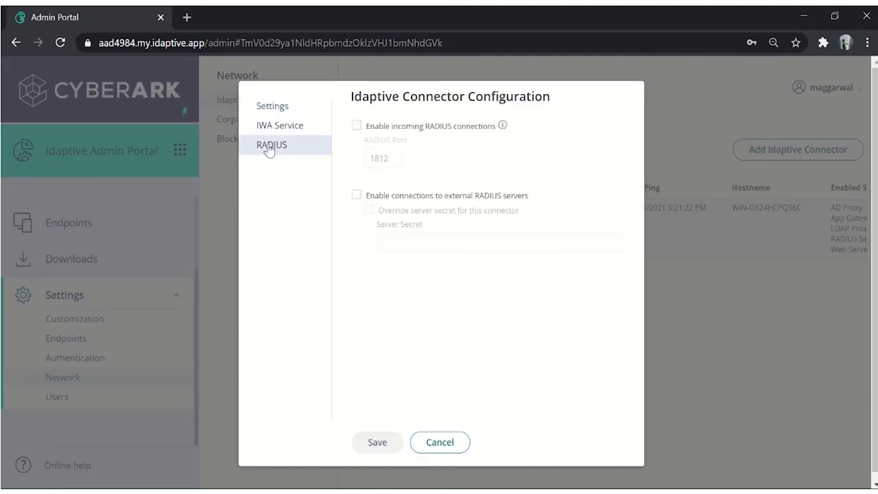
{"action": "left_click", "coordinate": [356, 126]}
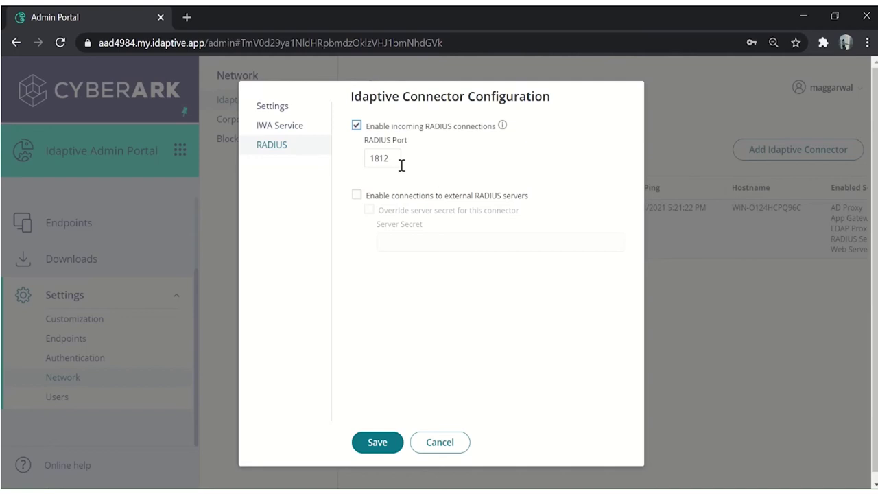
{"action": "left_click", "coordinate": [357, 195]}
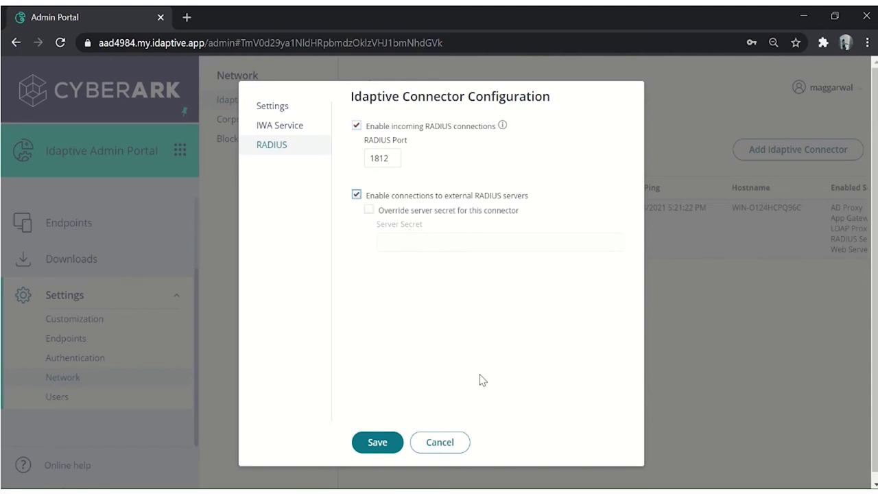
{"action": "left_click", "coordinate": [376, 444]}
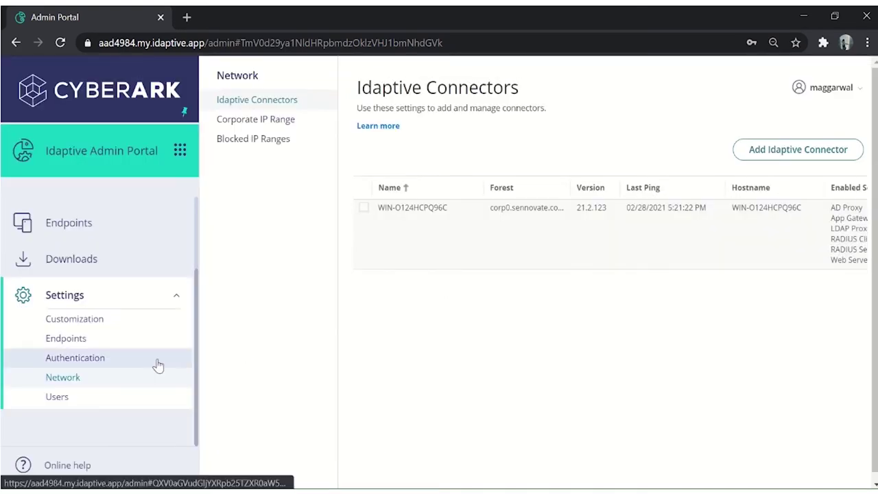
Start a new RADIUS client named 'Radius Client' with the same text as its description.
{"action": "left_click", "coordinate": [83, 362]}
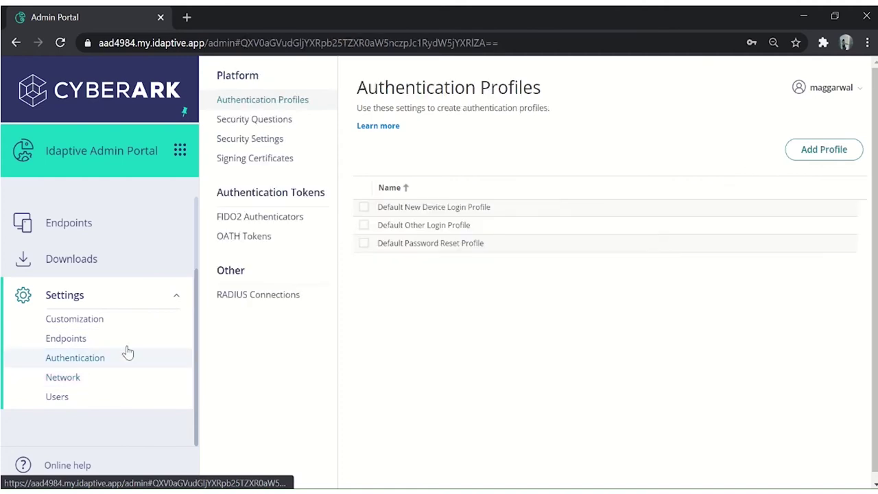
{"action": "left_click", "coordinate": [251, 300]}
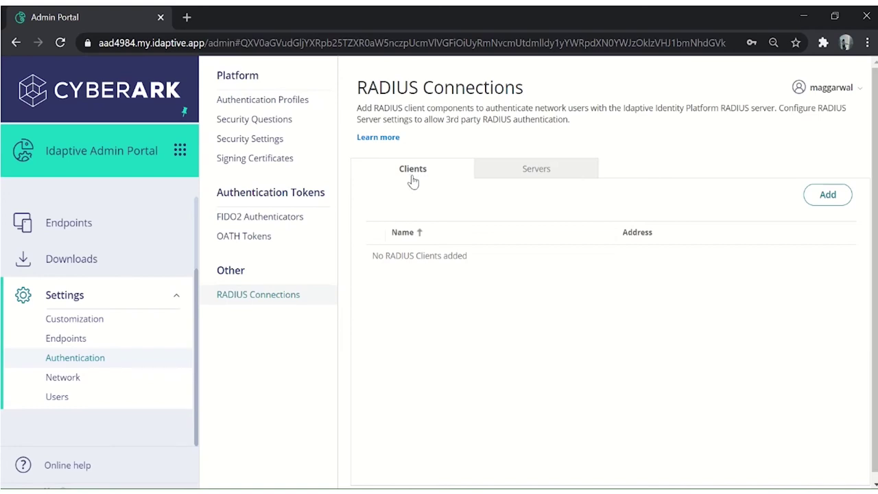
{"action": "left_click", "coordinate": [828, 198]}
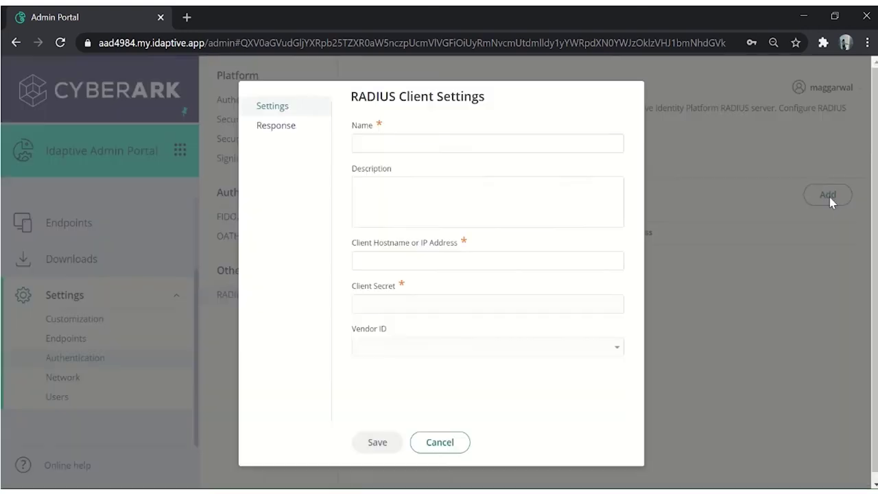
{"action": "left_click", "coordinate": [407, 144]}
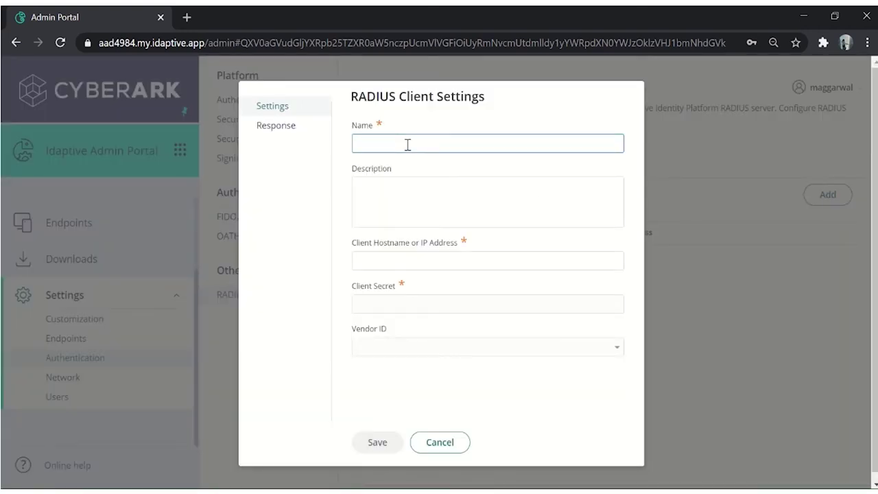
{"action": "type", "text": "Radius Client"}
{"action": "left_click_drag", "start_coordinate": [407, 145], "coordinate": [351, 152]}
{"action": "key", "text": "ctrl+c"}
{"action": "left_click", "coordinate": [388, 194]}
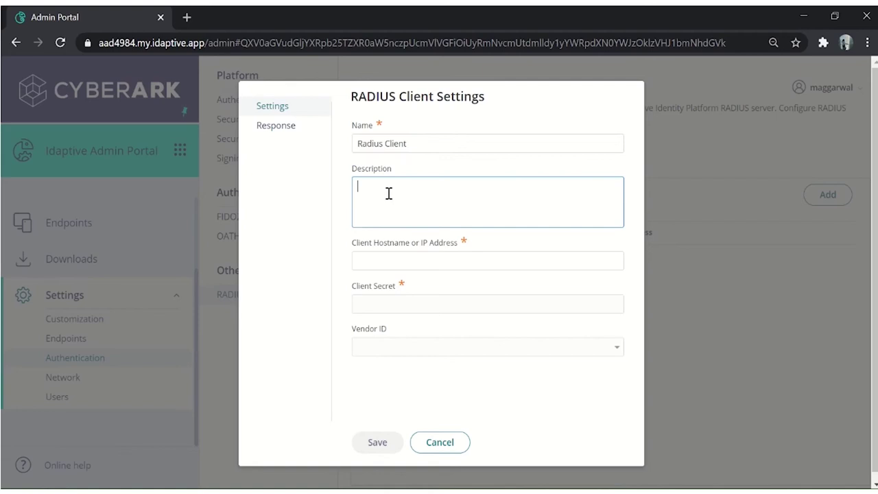
{"action": "key", "text": "ctrl+v"}
Give the client hostname 123.45.67.89 and a client secret, then save it.
{"action": "left_click", "coordinate": [429, 268]}
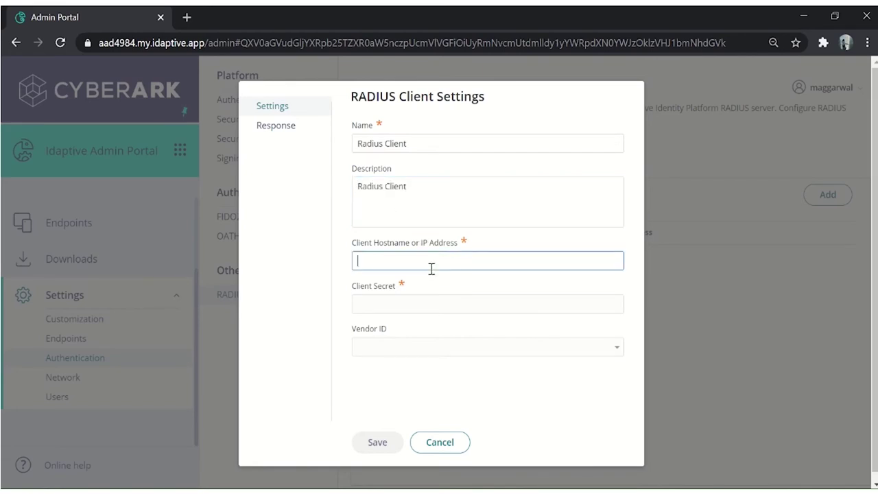
{"action": "type", "text": "123.45.67.89"}
{"action": "left_click", "coordinate": [416, 304]}
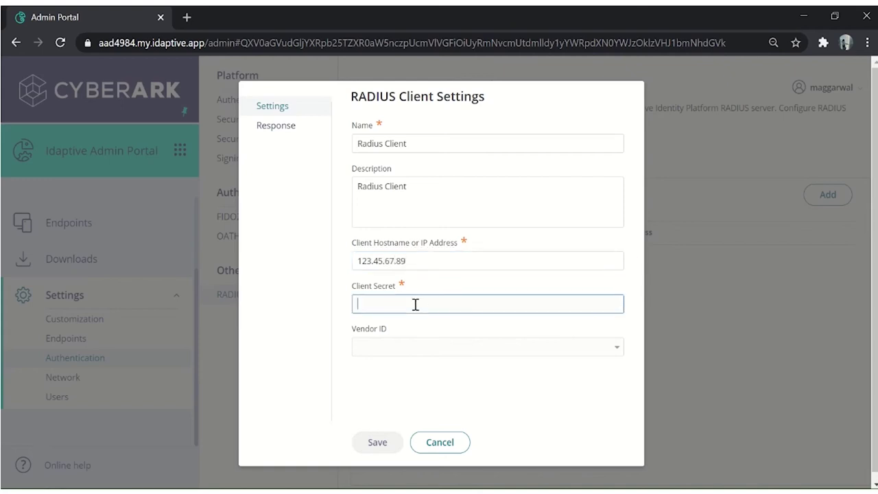
{"action": "type", "text": "secret"}
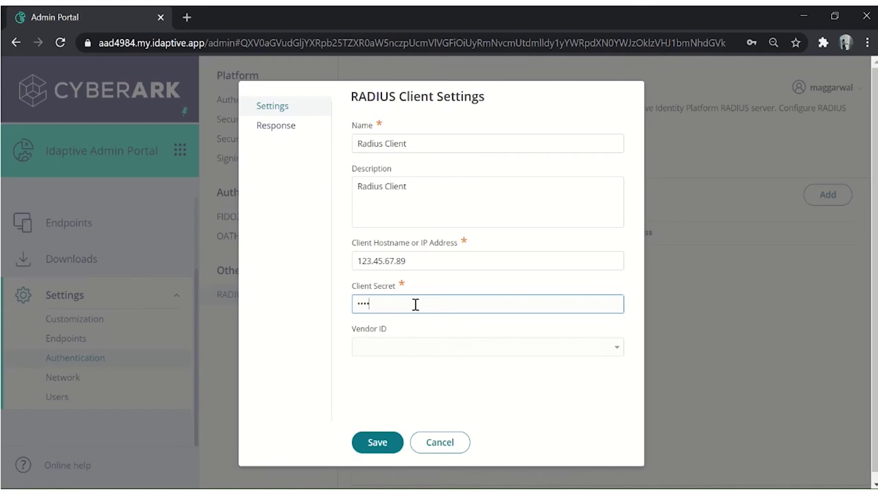
{"action": "left_click", "coordinate": [282, 131]}
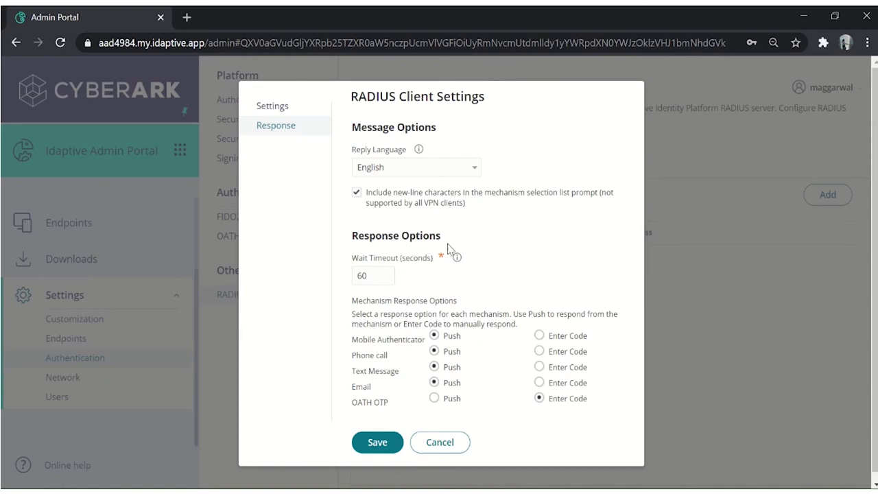
{"action": "scroll", "coordinate": [449, 283], "scroll_direction": "down", "scroll_amount": 1}
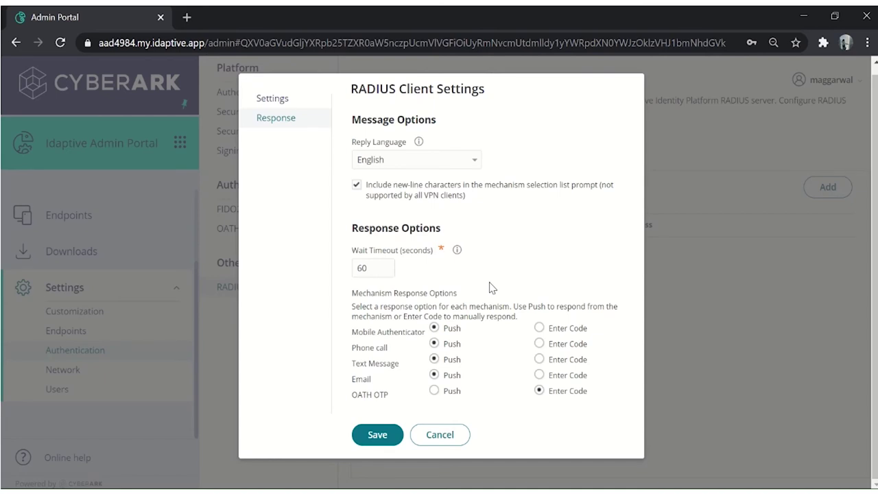
{"action": "left_click", "coordinate": [378, 435]}
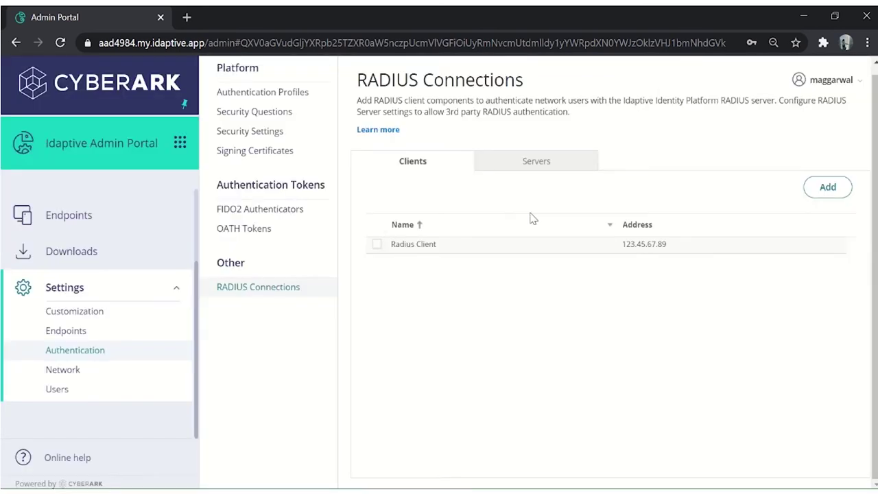
Start a new RADIUS server named 'Radius Server' with the same text as its description.
{"action": "left_click", "coordinate": [512, 171]}
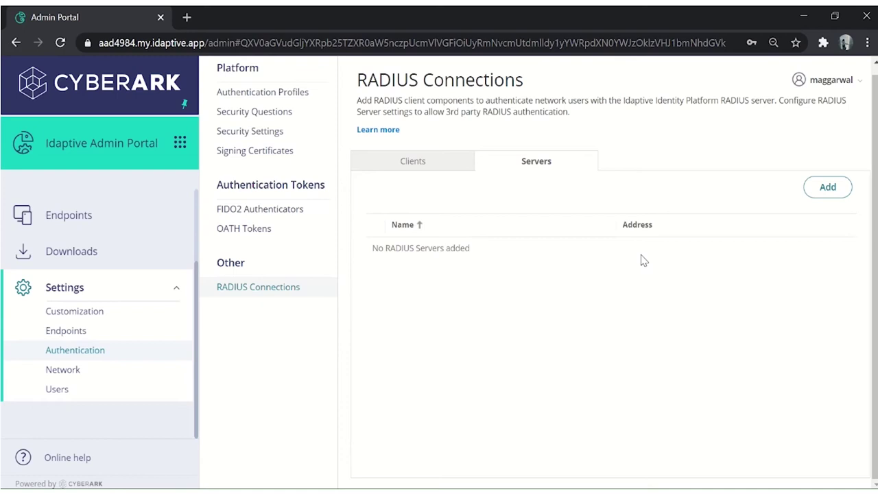
{"action": "left_click", "coordinate": [827, 187]}
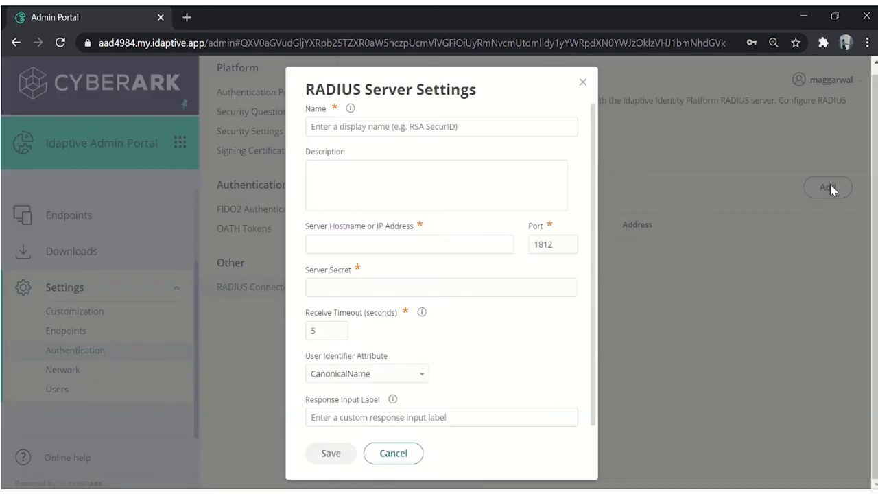
{"action": "left_click", "coordinate": [390, 127]}
{"action": "type", "text": "R"}
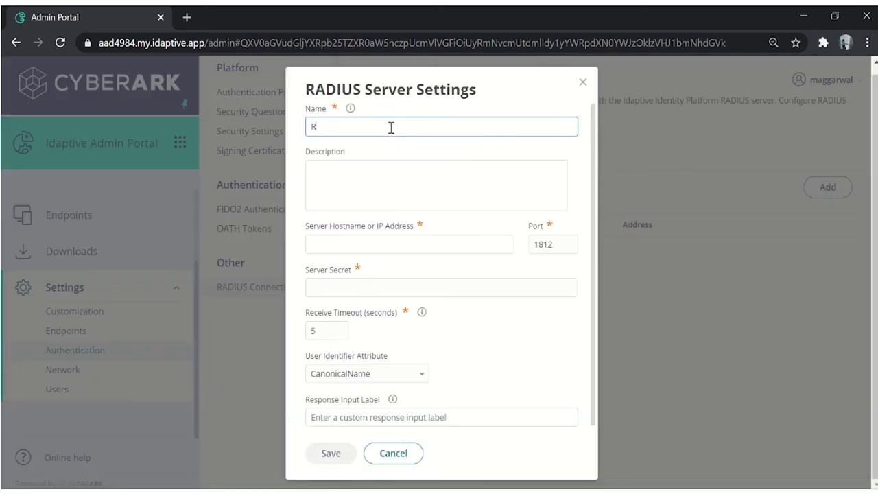
{"action": "type", "text": "adius Server"}
{"action": "left_click_drag", "start_coordinate": [378, 130], "coordinate": [276, 133]}
{"action": "key", "text": "ctrl+c"}
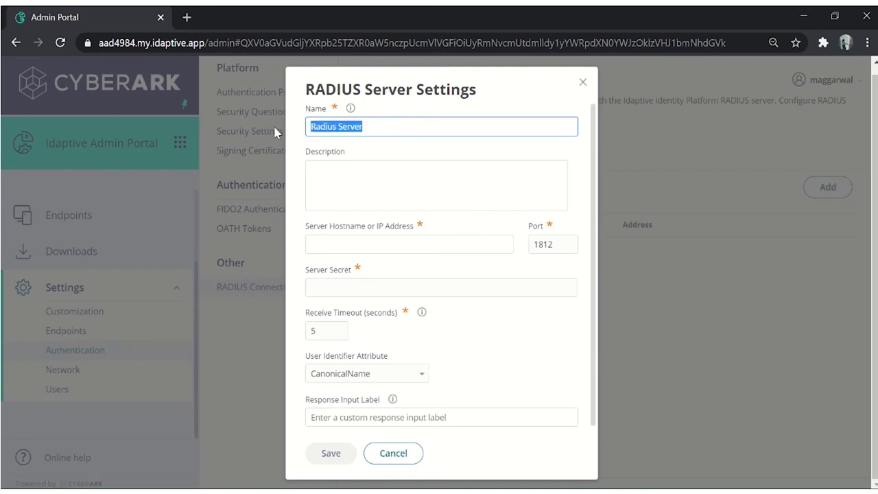
{"action": "left_click", "coordinate": [327, 174]}
{"action": "key", "text": "ctrl+v"}
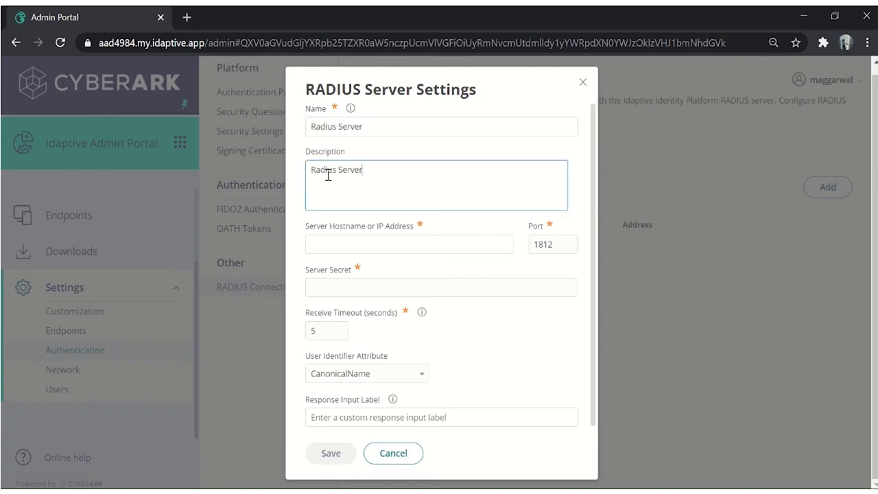
Give the server hostname 123.54.65.76 and a server secret, then save it.
{"action": "left_click", "coordinate": [371, 247]}
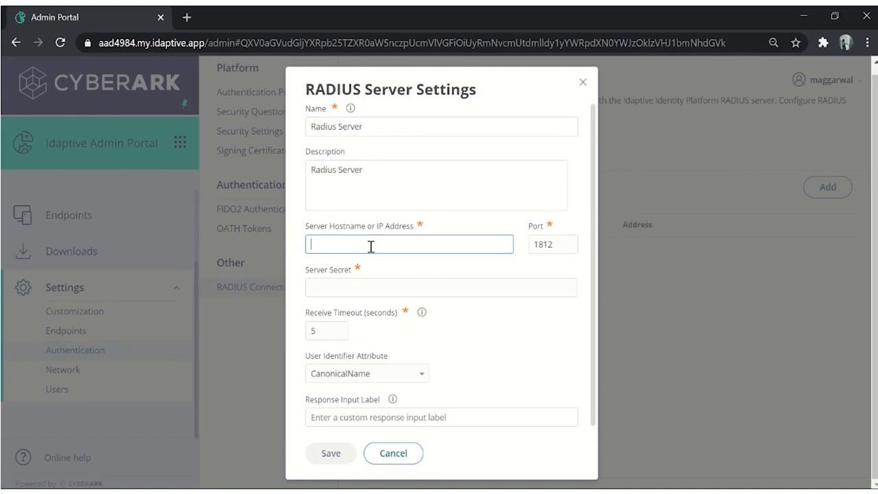
{"action": "type", "text": "123.54.65.76"}
{"action": "left_click", "coordinate": [415, 286]}
{"action": "type", "text": "secret"}
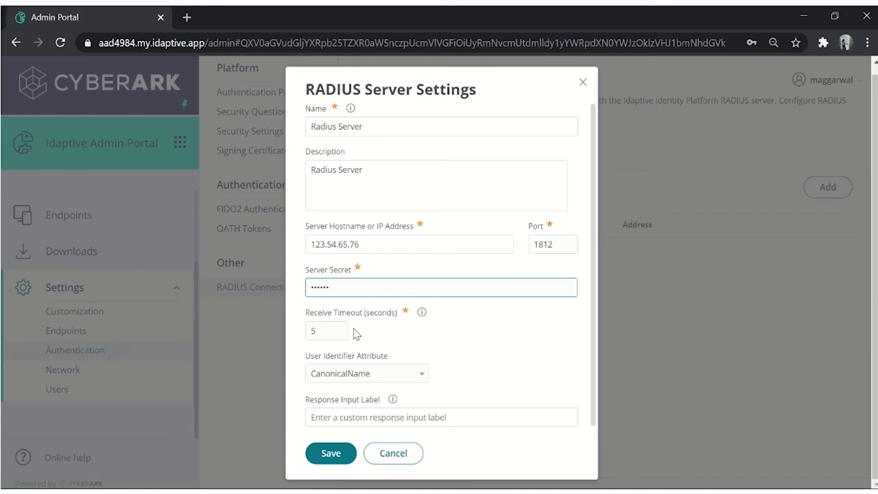
{"action": "left_click", "coordinate": [334, 454]}
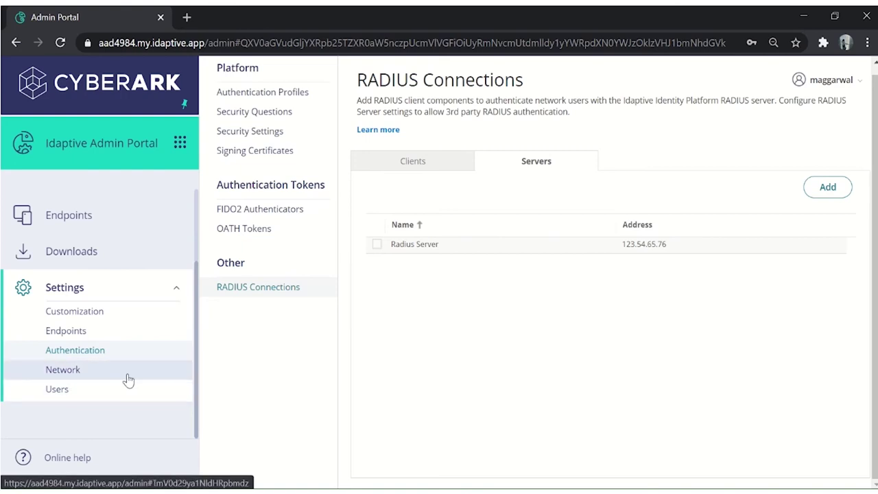
Start a new policy set from the Core Services policies list.
{"action": "scroll", "coordinate": [128, 379], "scroll_direction": "up", "scroll_amount": 3}
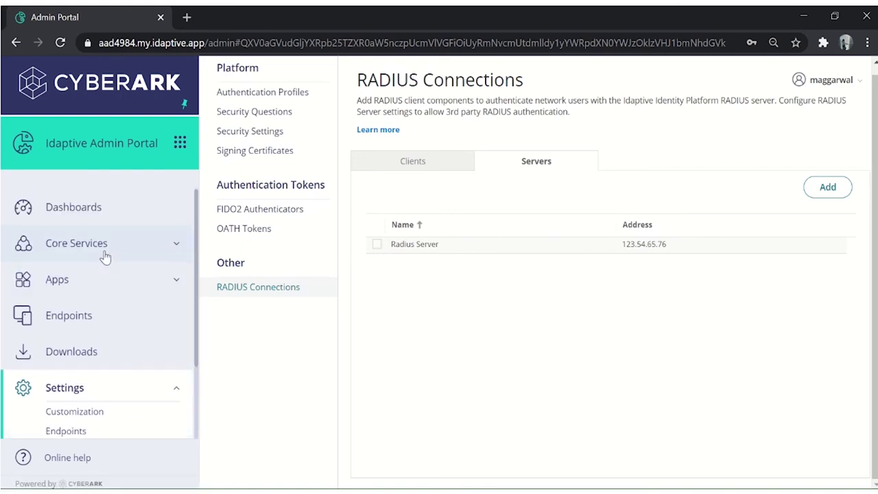
{"action": "left_click", "coordinate": [104, 255]}
{"action": "left_click", "coordinate": [54, 314]}
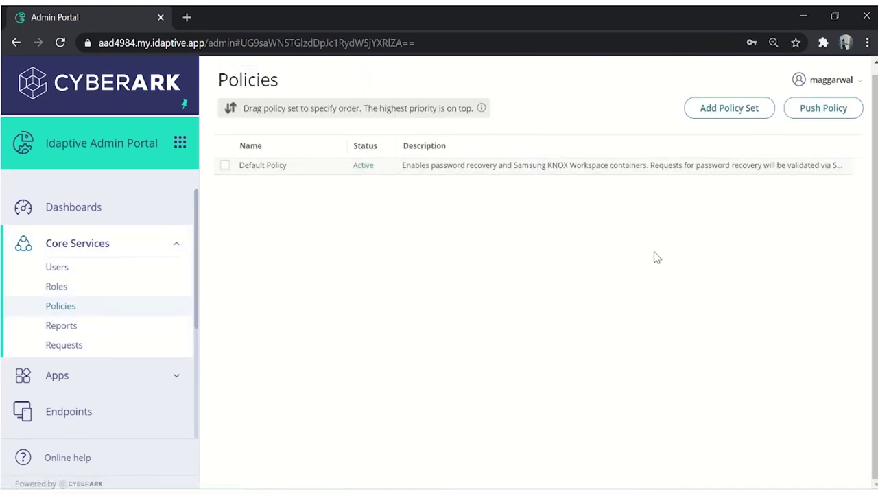
{"action": "left_click", "coordinate": [725, 109]}
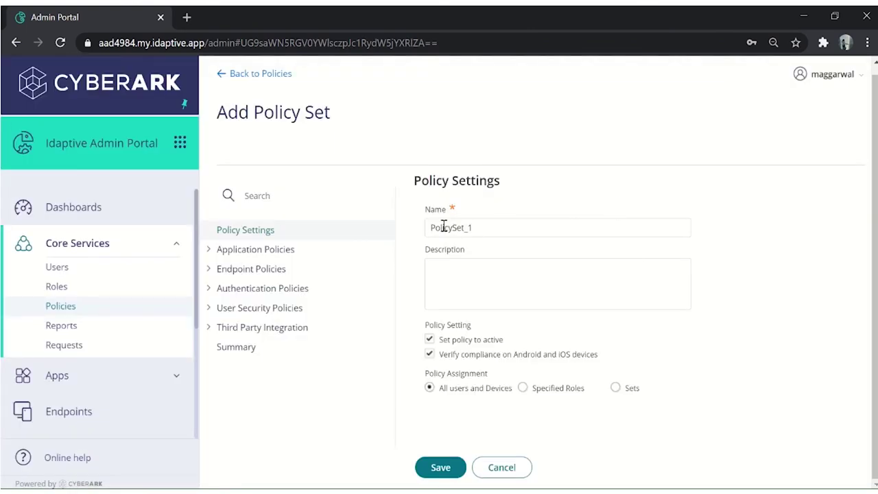
Replace the name PolicySet_1 with 'Radius' and add the description 'Radius policy'.
{"action": "left_click_drag", "start_coordinate": [501, 227], "coordinate": [388, 227]}
{"action": "key", "text": "BackSpace"}
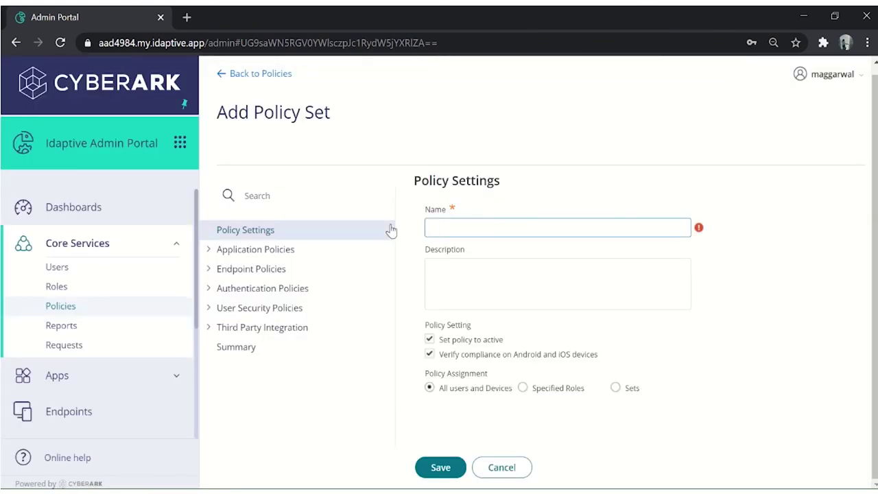
{"action": "type", "text": "Radius"}
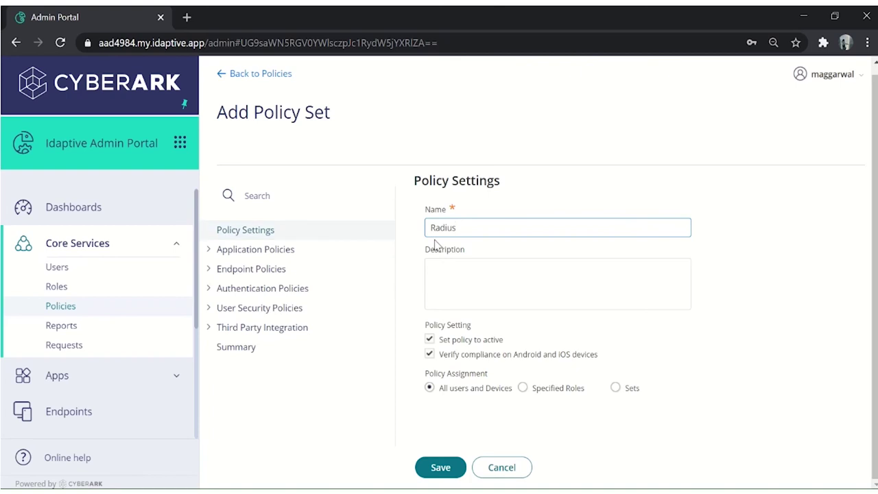
{"action": "left_click", "coordinate": [485, 281]}
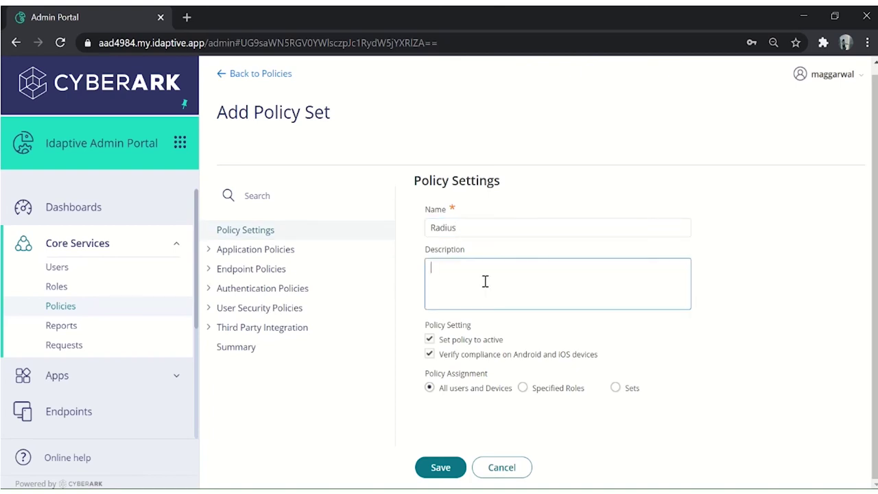
{"action": "type", "text": "Radius policy"}
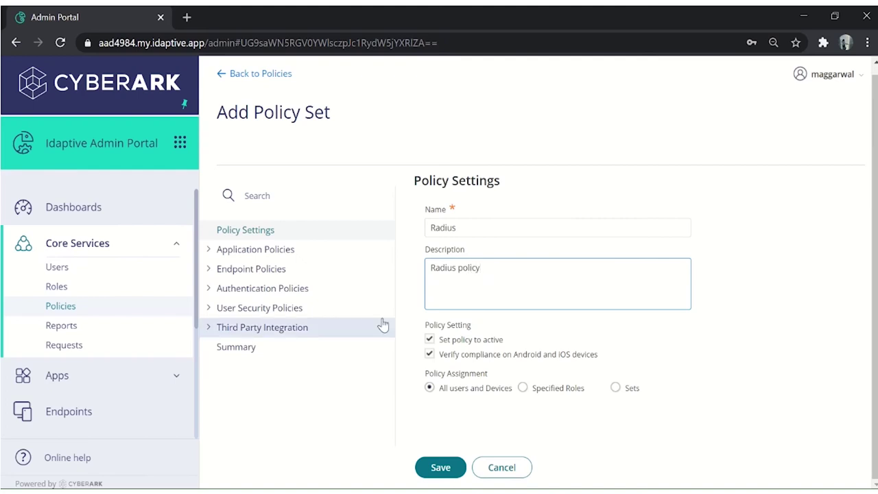
{"action": "left_click", "coordinate": [245, 315]}
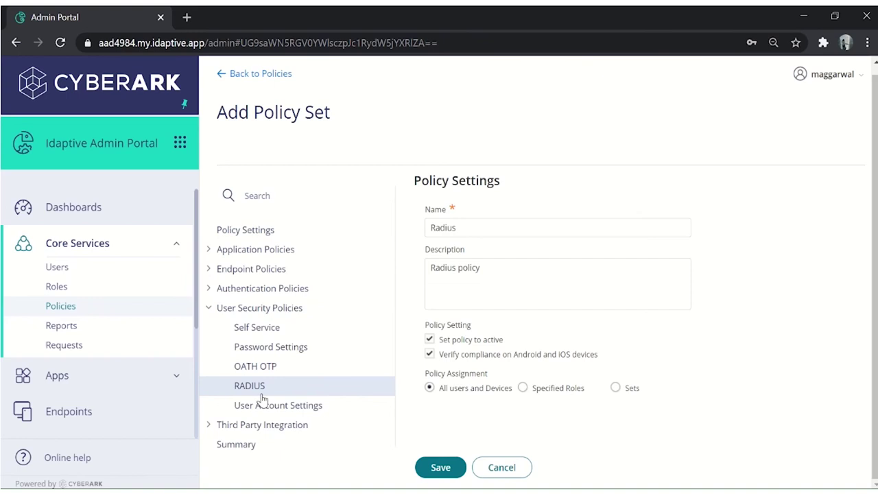
Set RADIUS client connections to Yes, require an authentication challenge, and default to Default New Device Login Profile.
{"action": "left_click", "coordinate": [263, 388]}
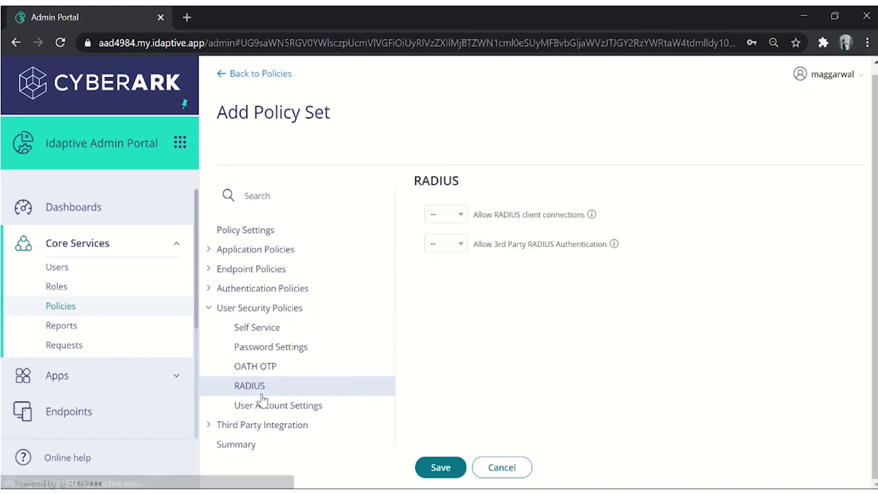
{"action": "left_click", "coordinate": [465, 218]}
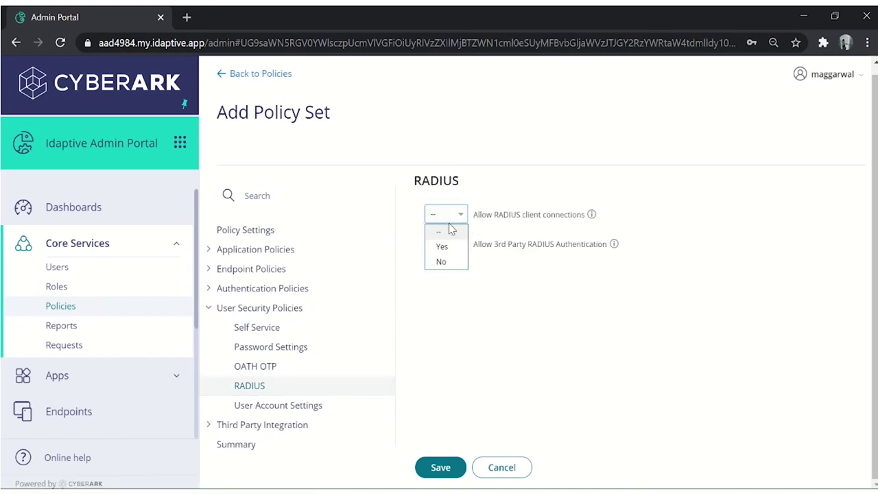
{"action": "left_click", "coordinate": [442, 247]}
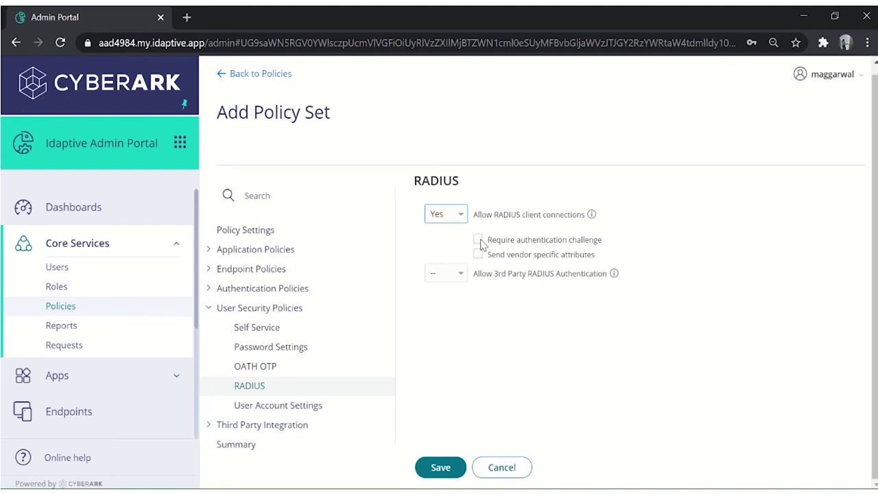
{"action": "left_click", "coordinate": [478, 240]}
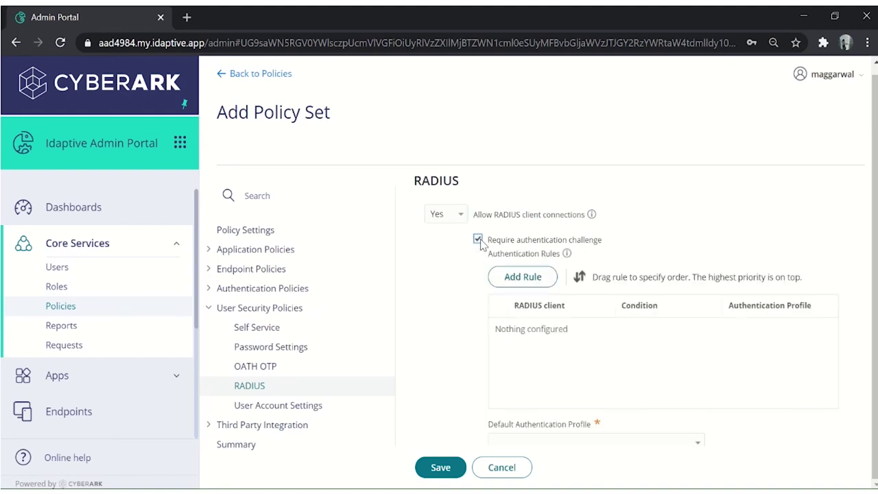
{"action": "scroll", "coordinate": [610, 308], "scroll_direction": "down", "scroll_amount": 1}
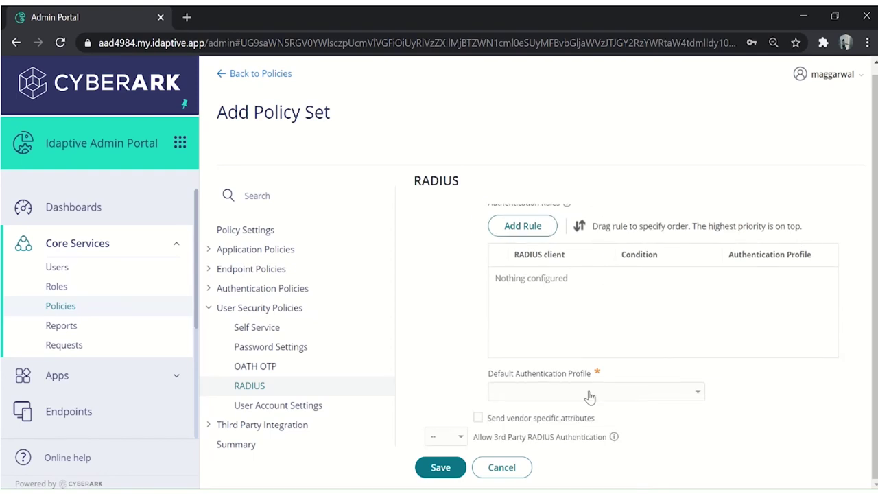
{"action": "left_click", "coordinate": [614, 393]}
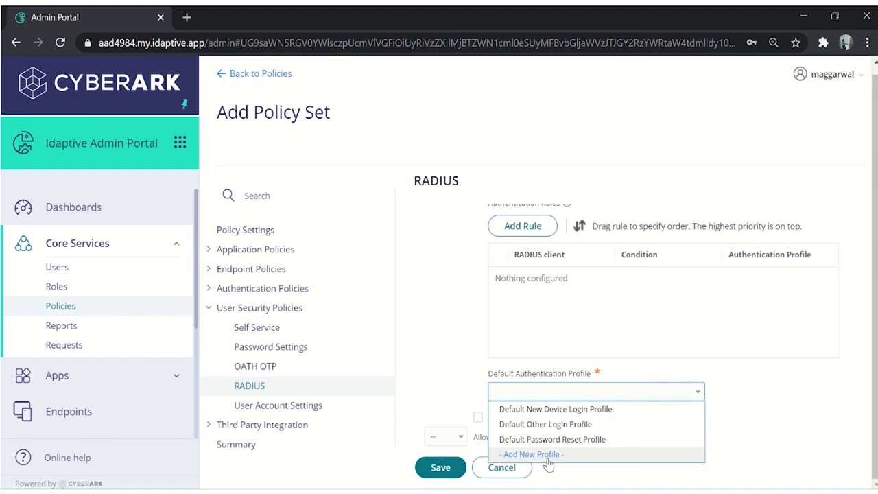
{"action": "left_click", "coordinate": [545, 412]}
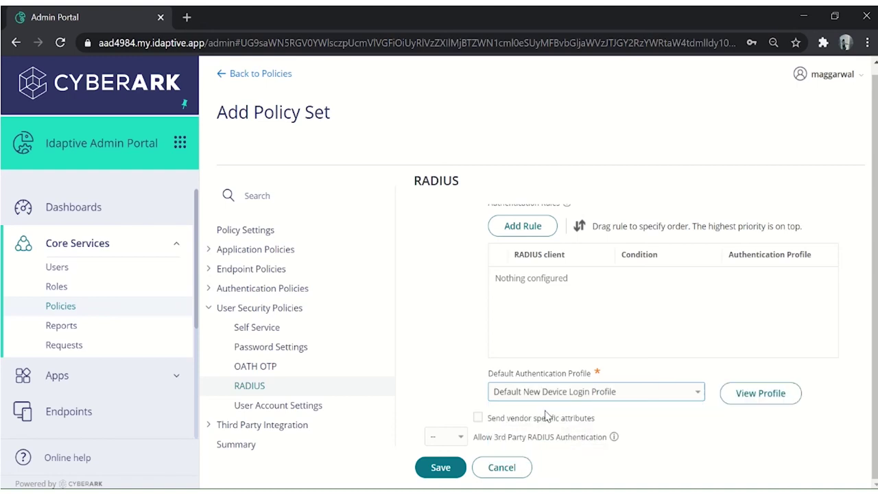
{"action": "scroll", "coordinate": [548, 377], "scroll_direction": "up", "scroll_amount": 2}
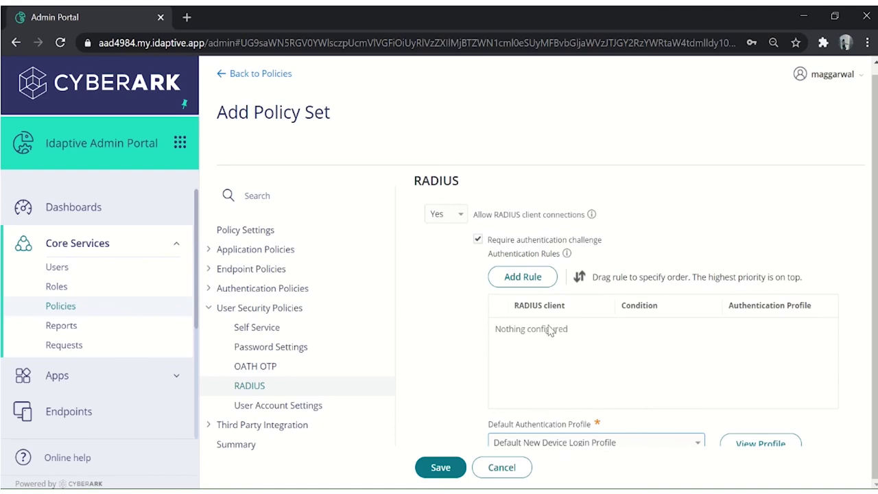
Add a rule for radius client (123.45.67.89) with an IP Address condition of outside corporate IP range.
{"action": "left_click", "coordinate": [523, 280]}
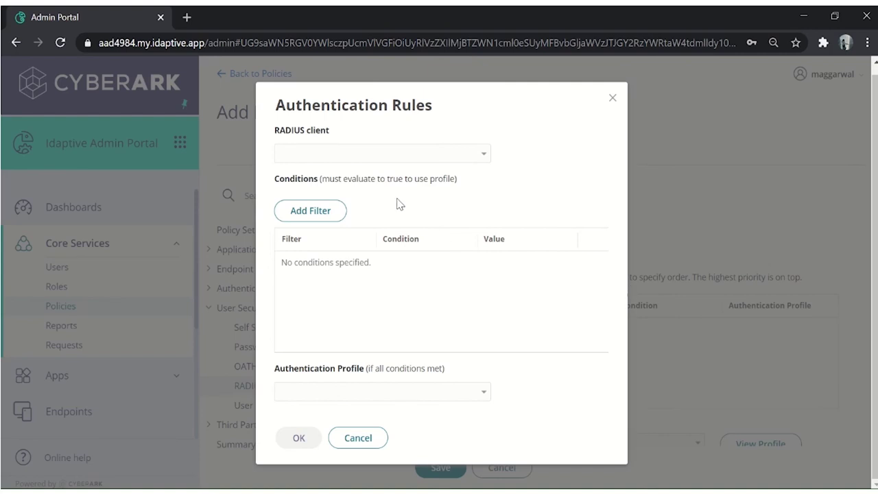
{"action": "left_click", "coordinate": [362, 157]}
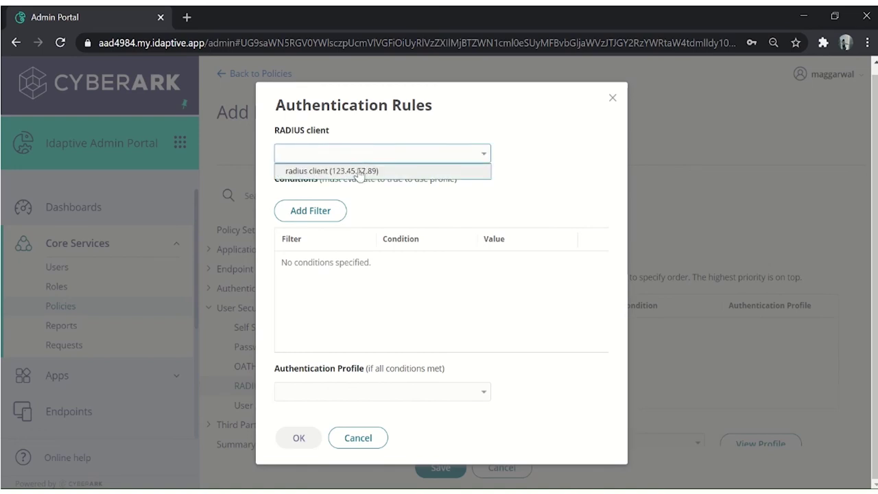
{"action": "left_click", "coordinate": [359, 171]}
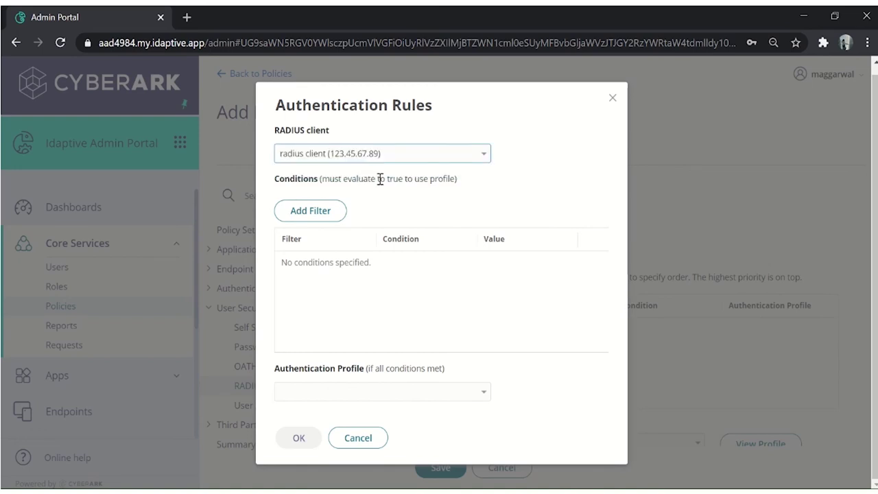
{"action": "left_click", "coordinate": [314, 211]}
{"action": "left_click", "coordinate": [315, 214]}
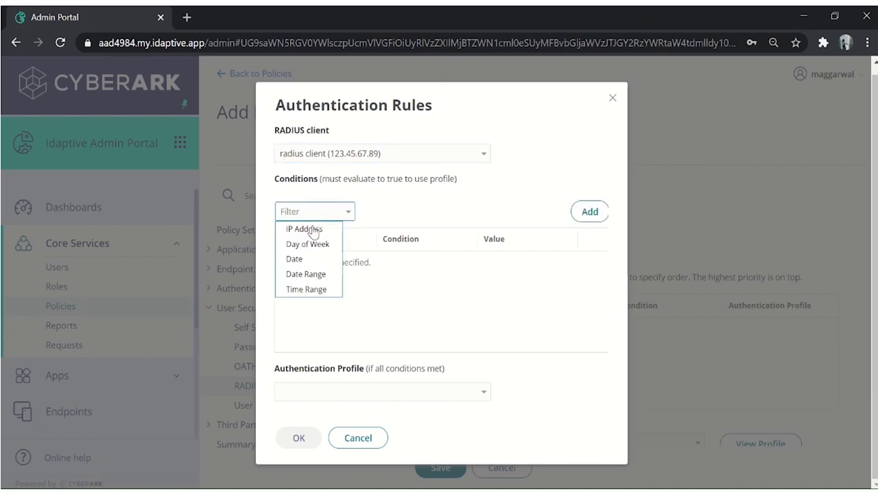
{"action": "left_click", "coordinate": [309, 226]}
{"action": "left_click", "coordinate": [421, 218]}
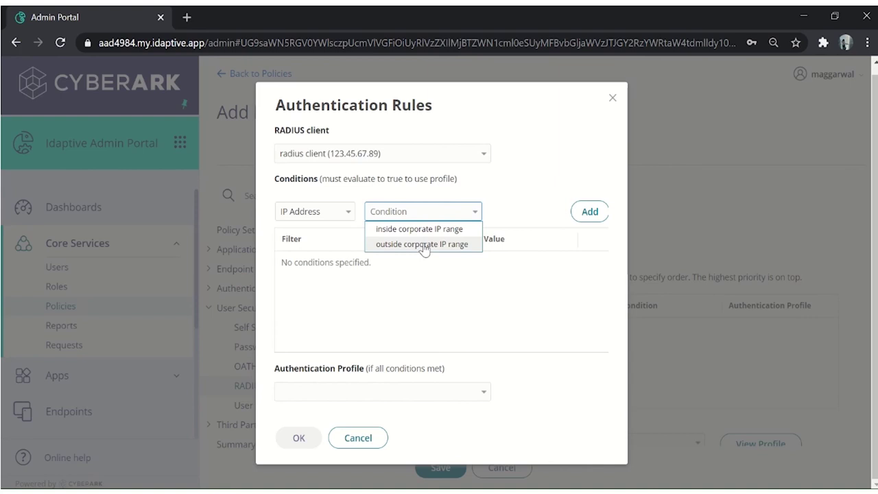
{"action": "left_click", "coordinate": [422, 245]}
{"action": "left_click", "coordinate": [588, 212]}
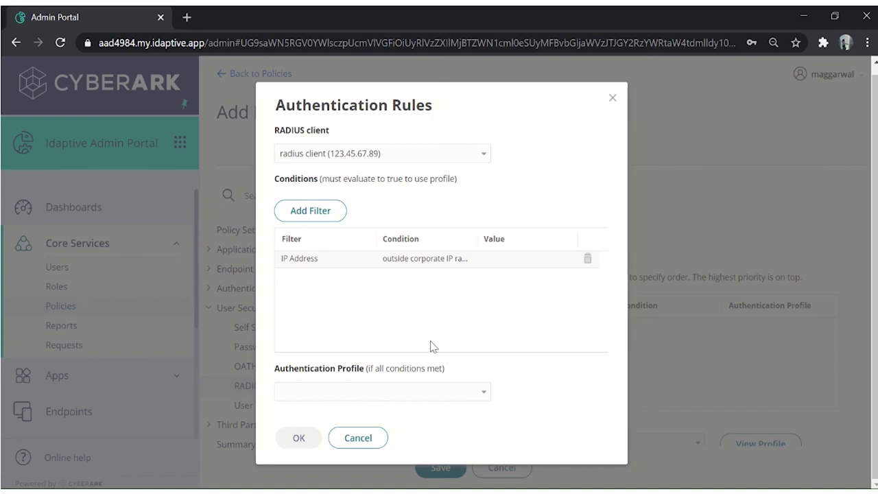
Assign Default Password Reset Profile to the rule, review its challenges, and confirm the rule.
{"action": "left_click", "coordinate": [366, 397]}
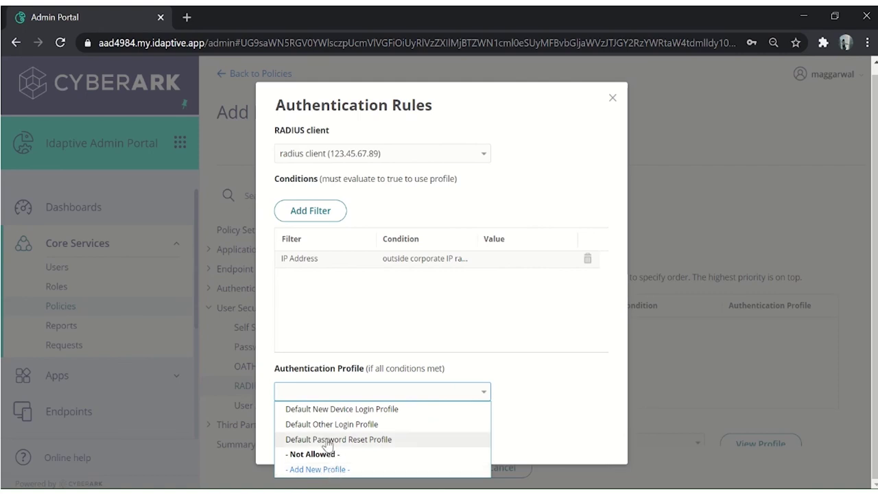
{"action": "left_click", "coordinate": [327, 440]}
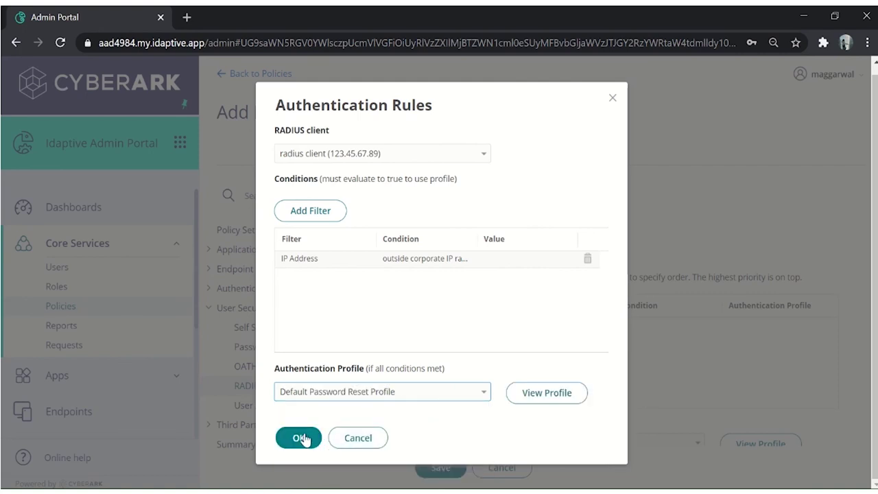
{"action": "left_click", "coordinate": [564, 396]}
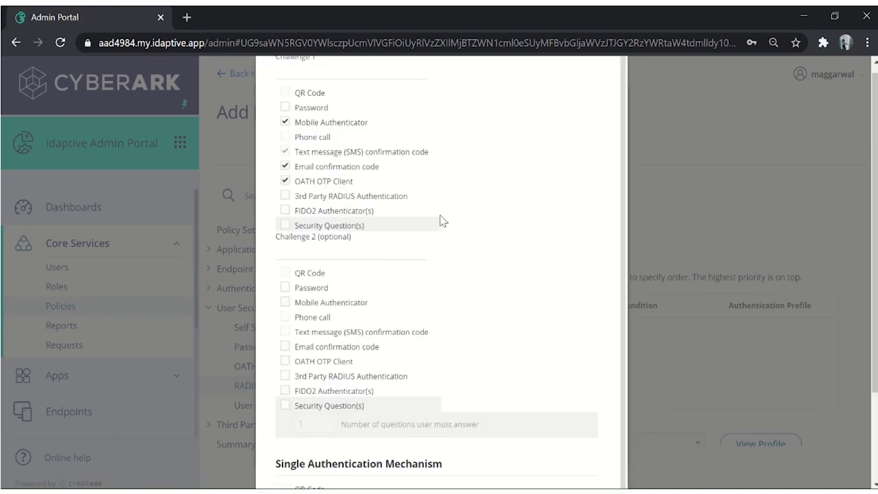
{"action": "scroll", "coordinate": [443, 239], "scroll_direction": "down", "scroll_amount": 2}
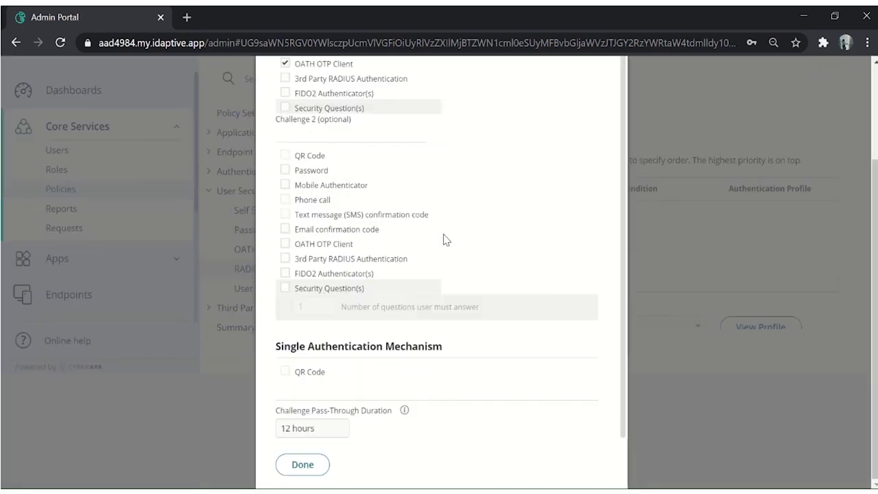
{"action": "left_click", "coordinate": [317, 463]}
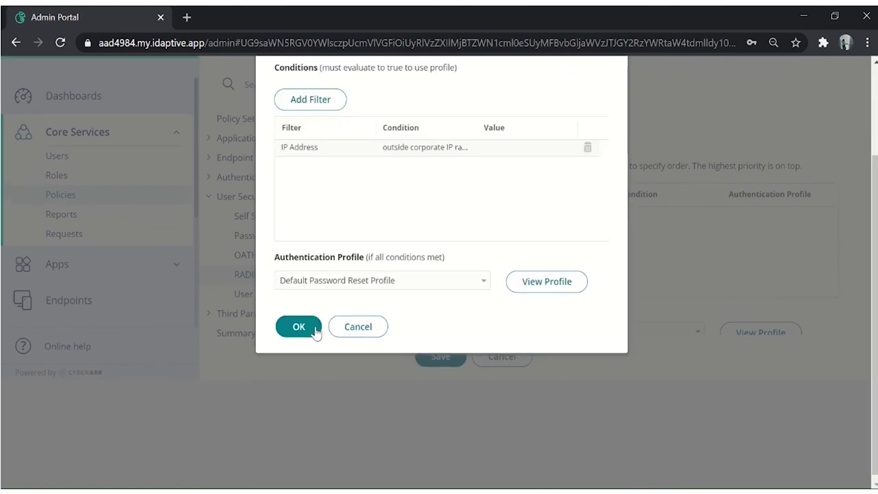
{"action": "left_click", "coordinate": [306, 362]}
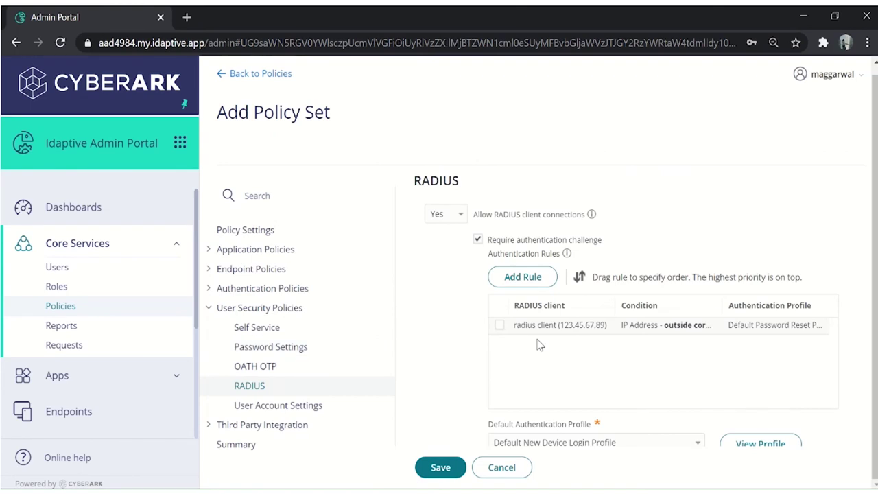
Save the Radius policy set and push all policies to users and devices.
{"action": "scroll", "coordinate": [539, 345], "scroll_direction": "down", "scroll_amount": 1}
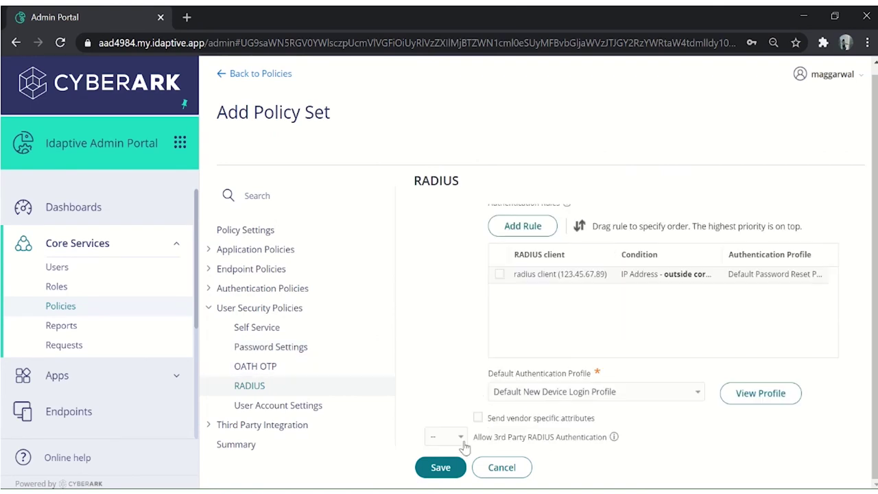
{"action": "left_click", "coordinate": [432, 476]}
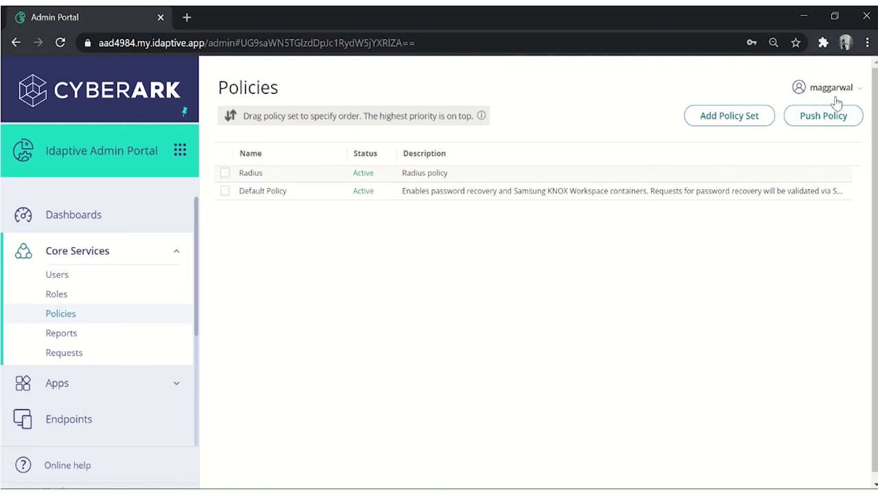
{"action": "left_click", "coordinate": [842, 124]}
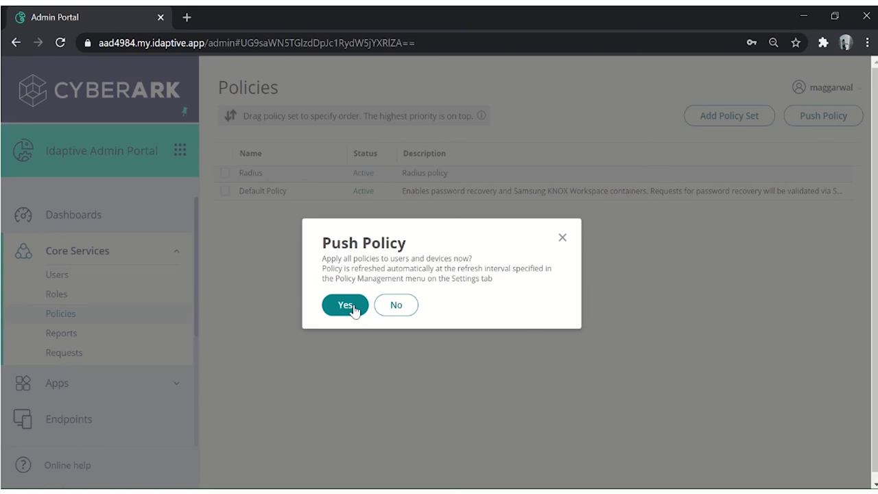
{"action": "left_click", "coordinate": [355, 310]}
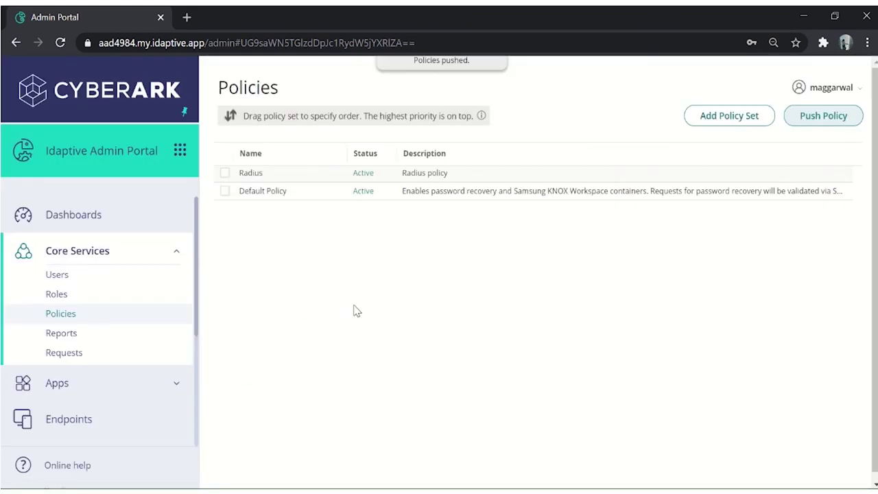